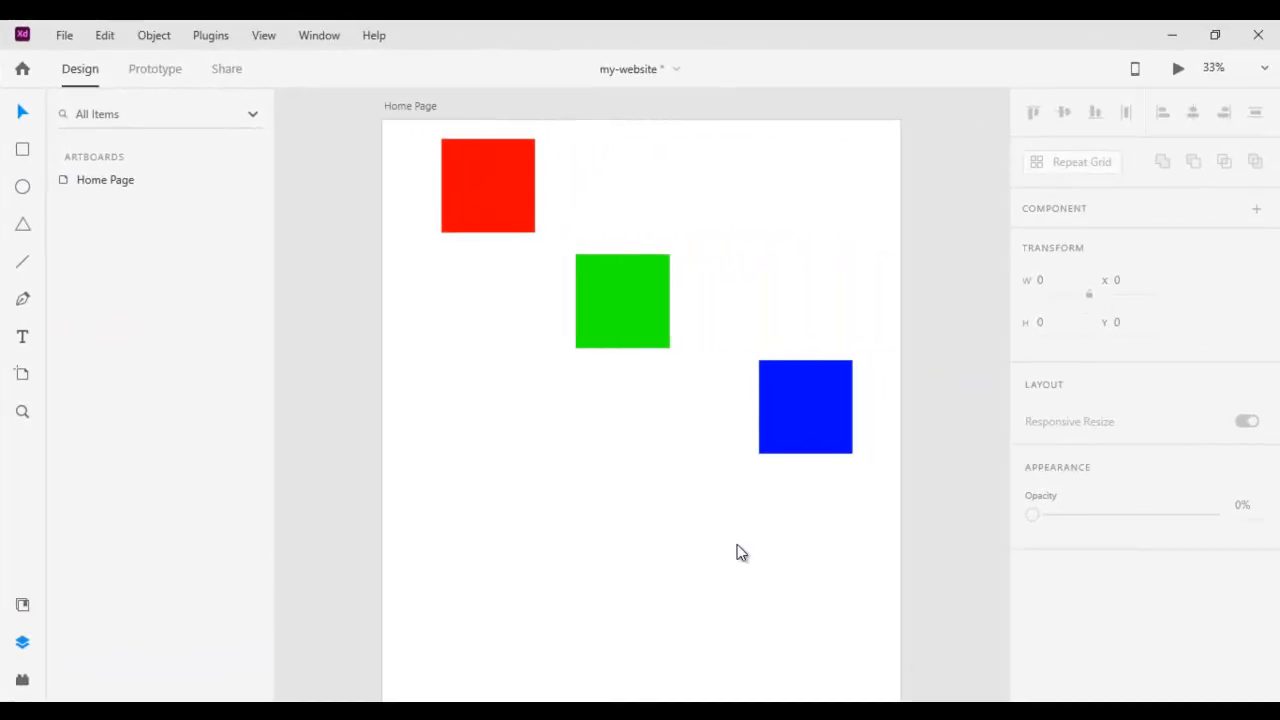
- Preview the open Notepad lesson files in order, from "0. What is Adobe XD" to note 12 on aligning
{"action": "left_click", "coordinate": [432, 711]}
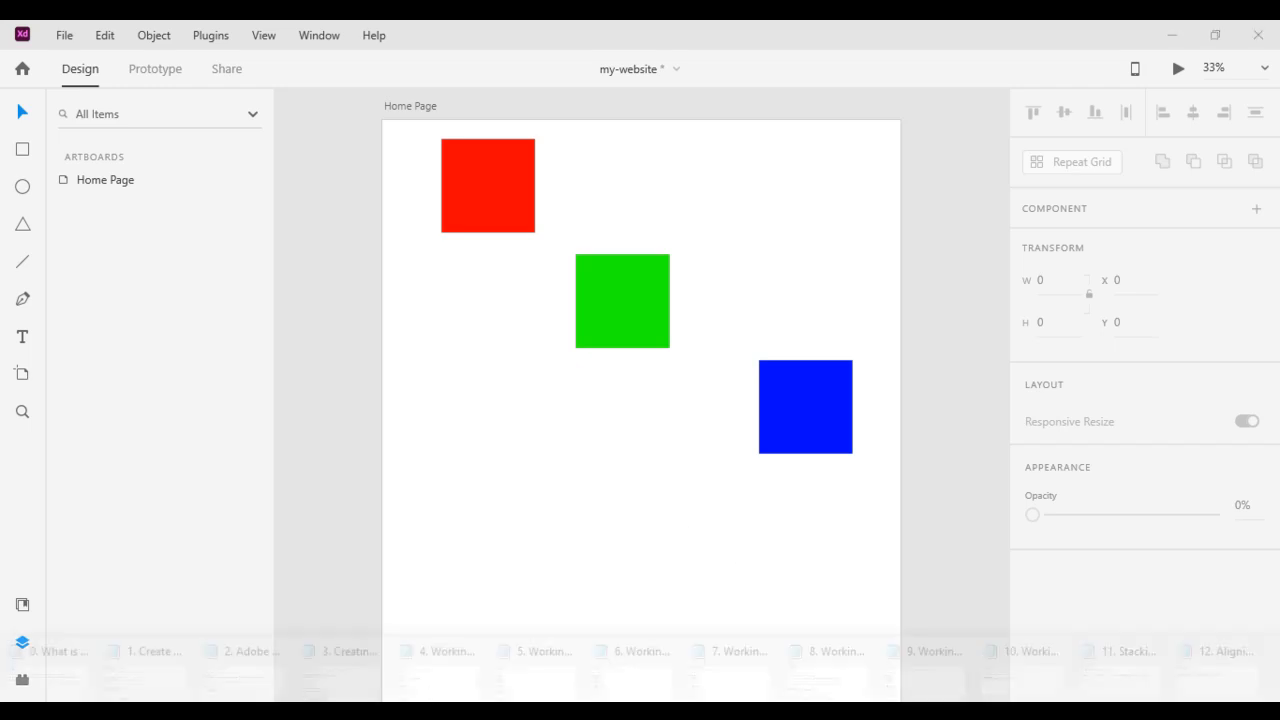
{"action": "mouse_move", "coordinate": [38, 678]}
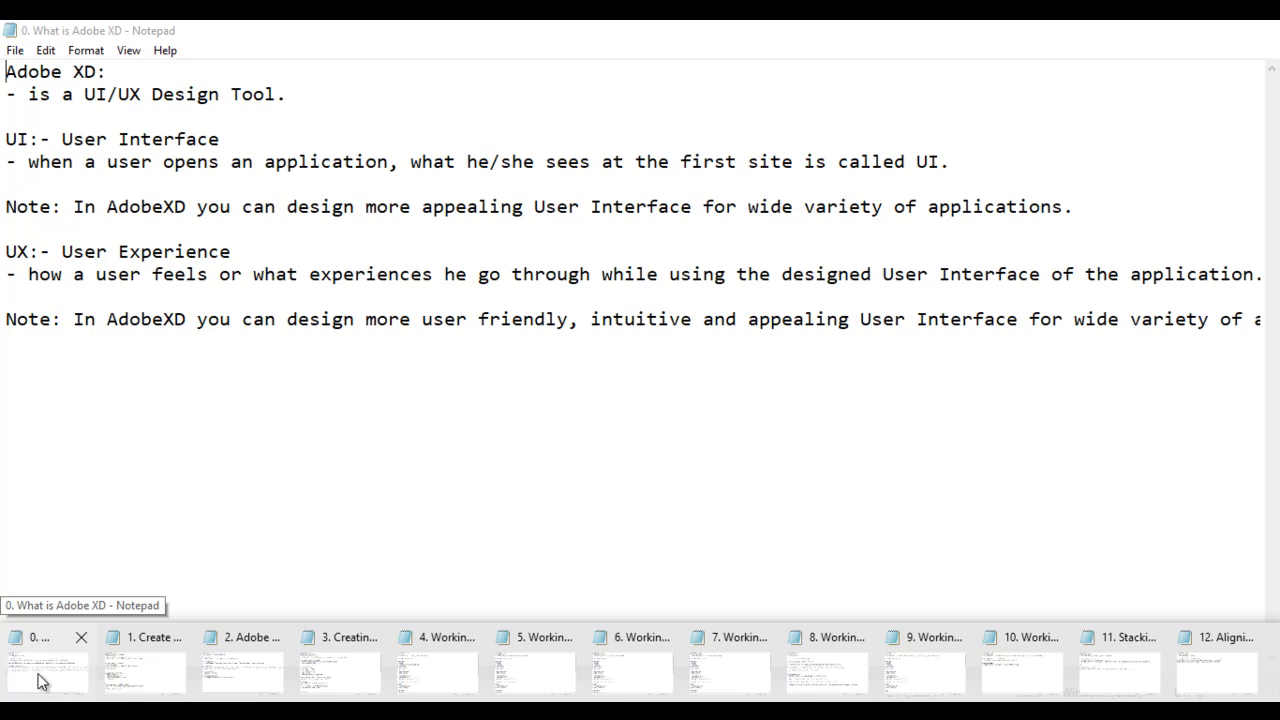
{"action": "mouse_move", "coordinate": [141, 678]}
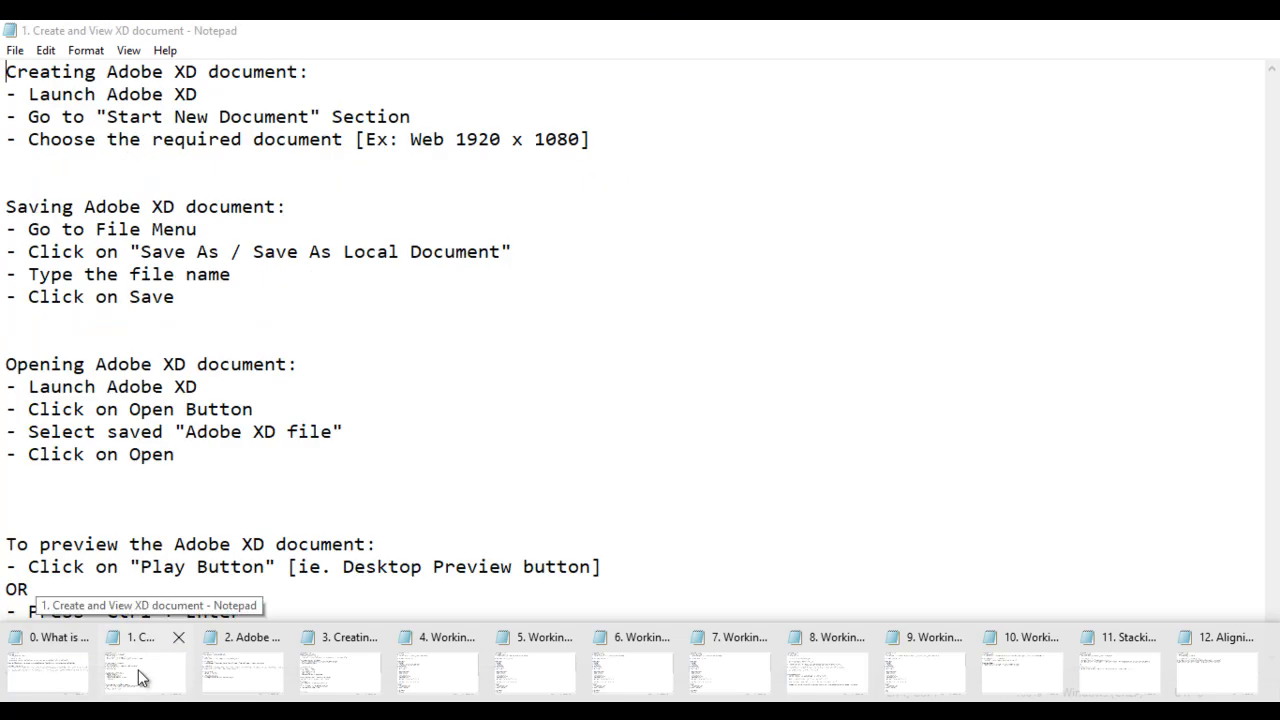
{"action": "mouse_move", "coordinate": [224, 668]}
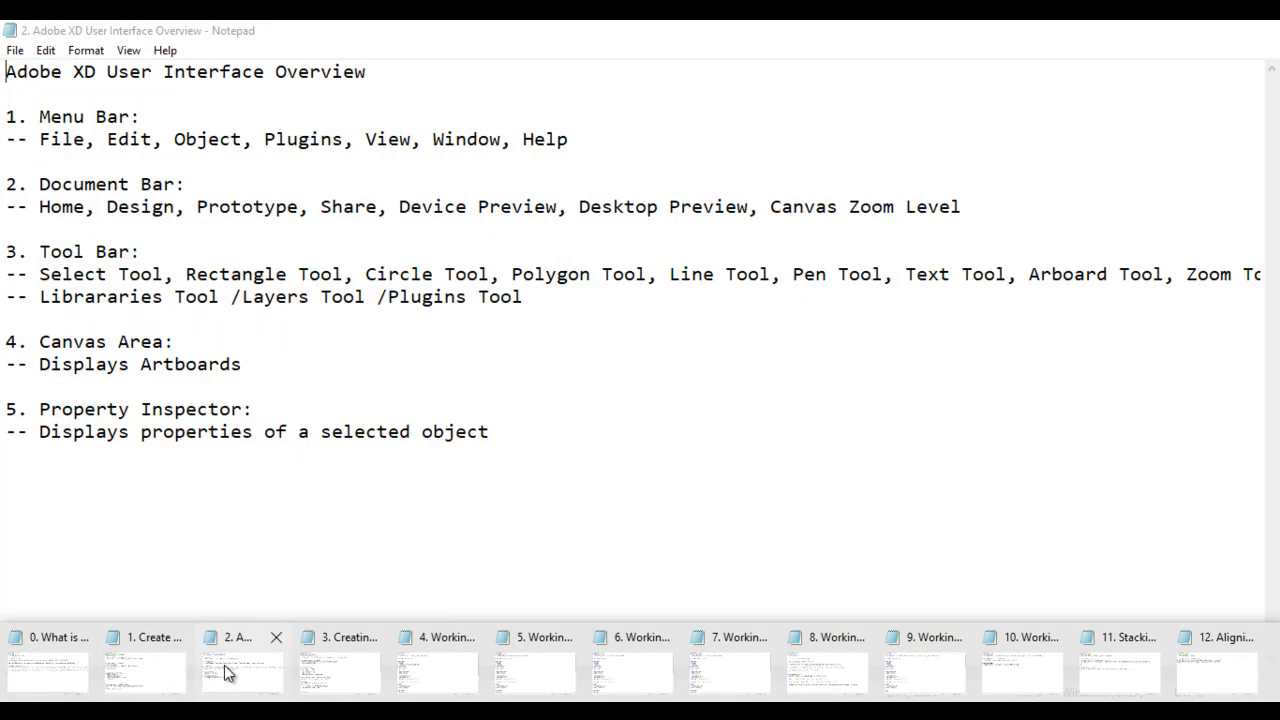
{"action": "mouse_move", "coordinate": [325, 675]}
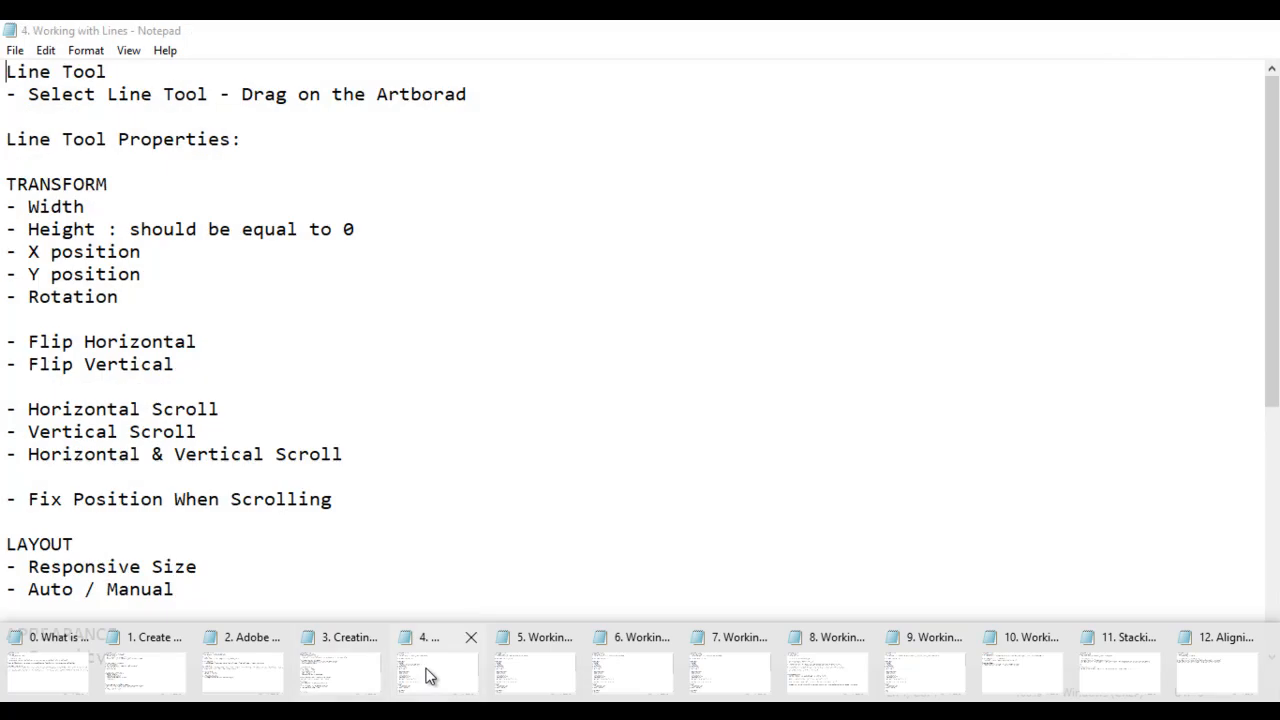
{"action": "mouse_move", "coordinate": [529, 676]}
{"action": "mouse_move", "coordinate": [640, 676]}
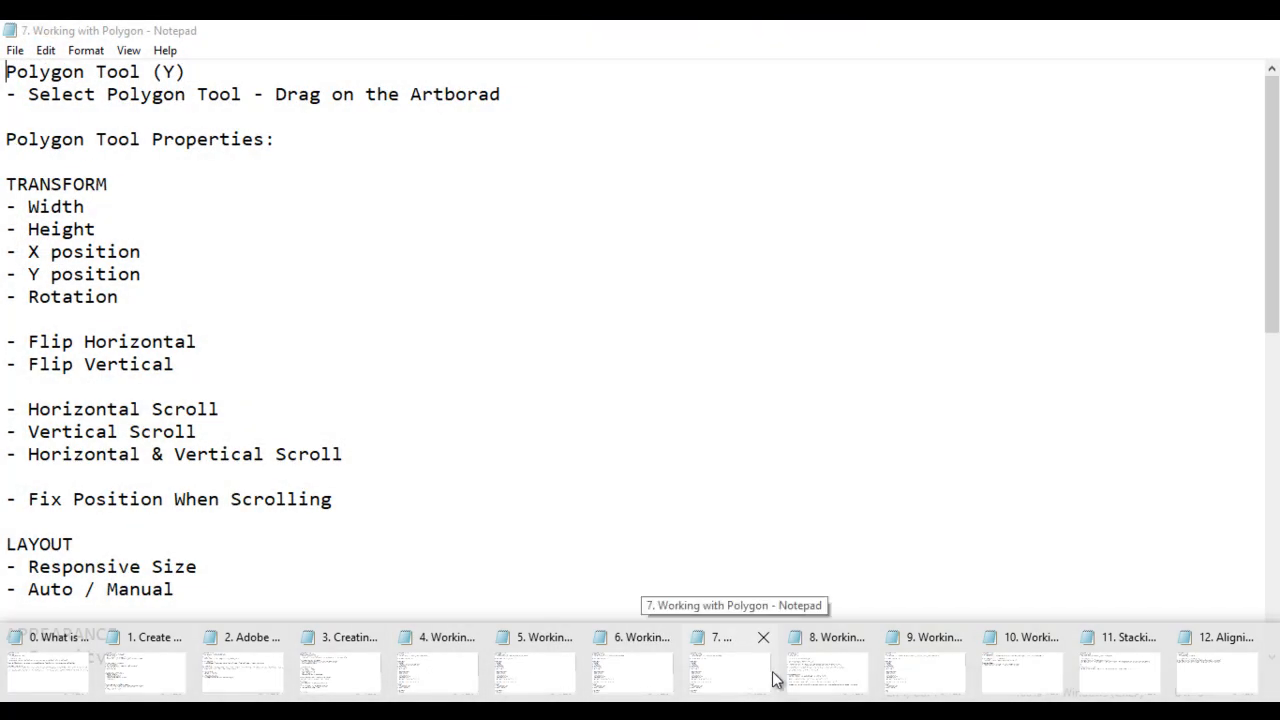
{"action": "mouse_move", "coordinate": [832, 674]}
{"action": "mouse_move", "coordinate": [929, 680]}
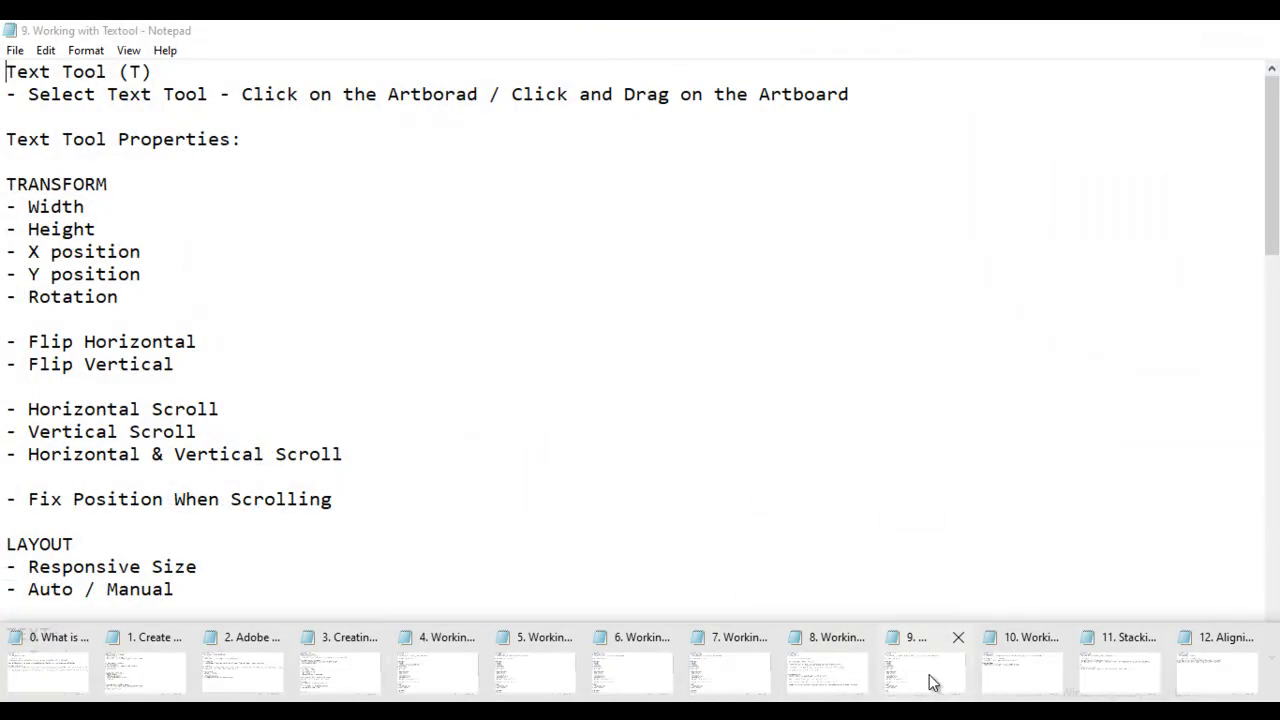
{"action": "mouse_move", "coordinate": [1035, 674]}
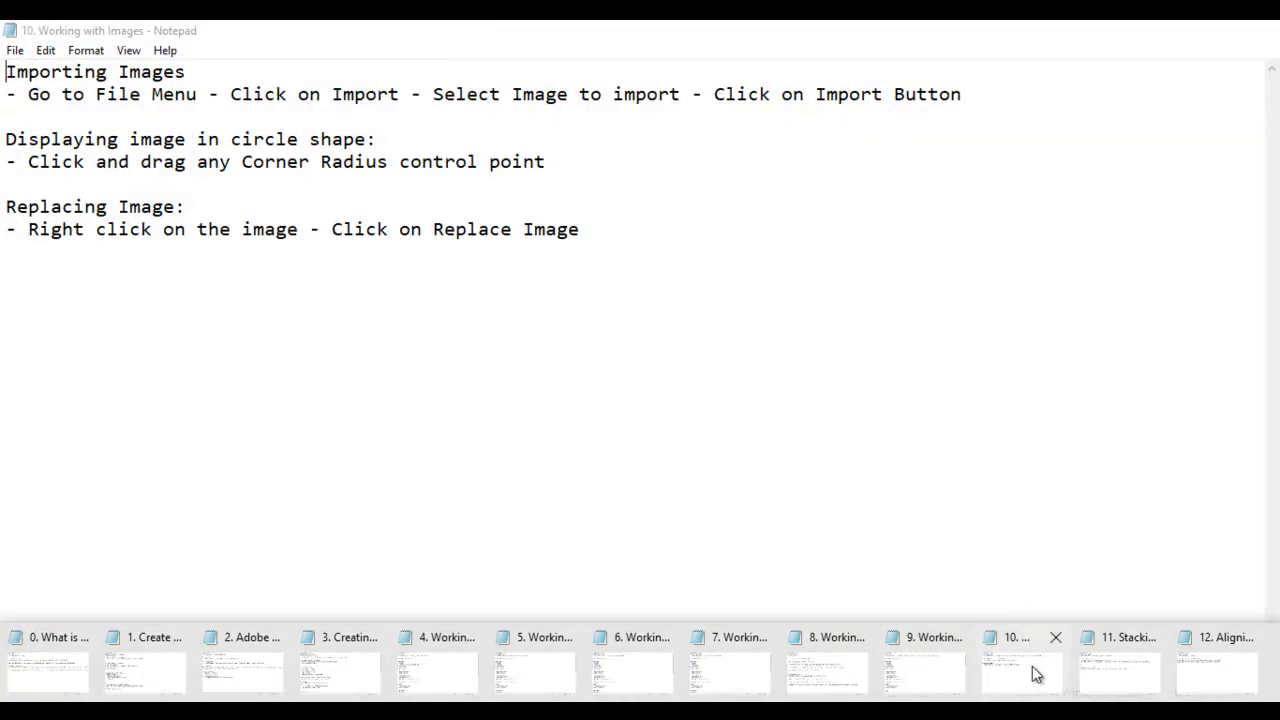
{"action": "mouse_move", "coordinate": [1118, 666]}
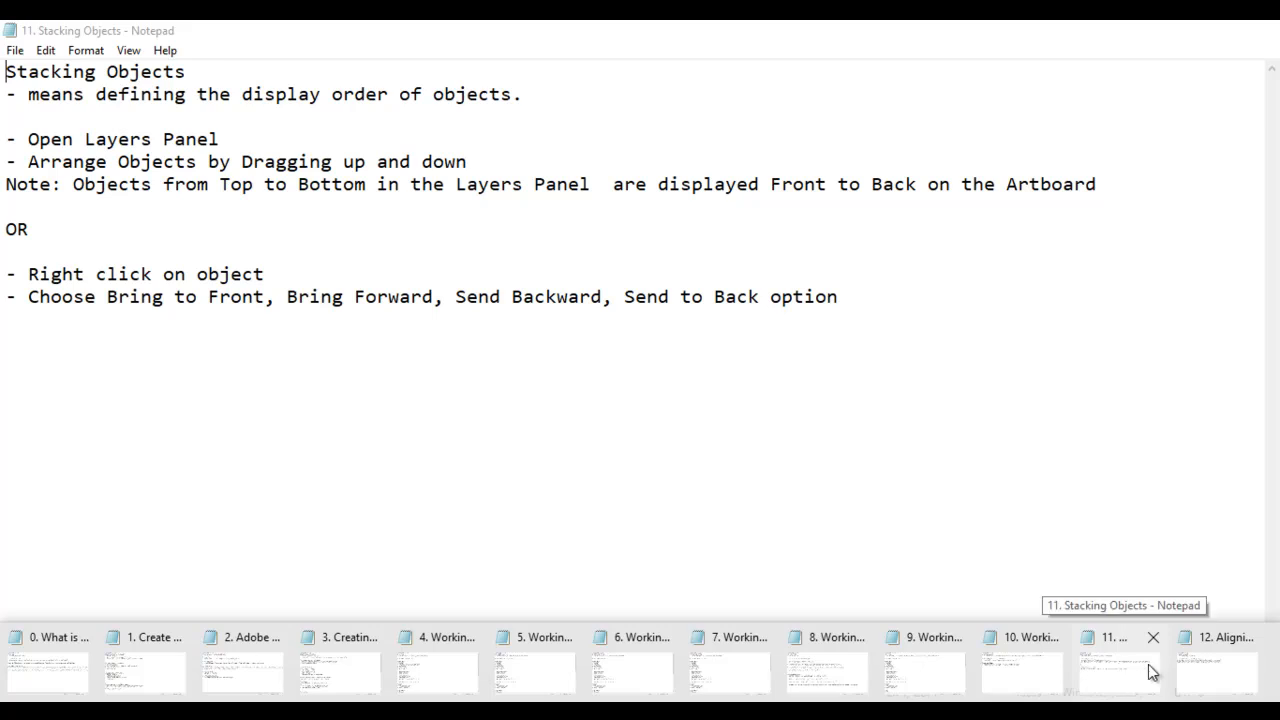
{"action": "mouse_move", "coordinate": [1211, 666]}
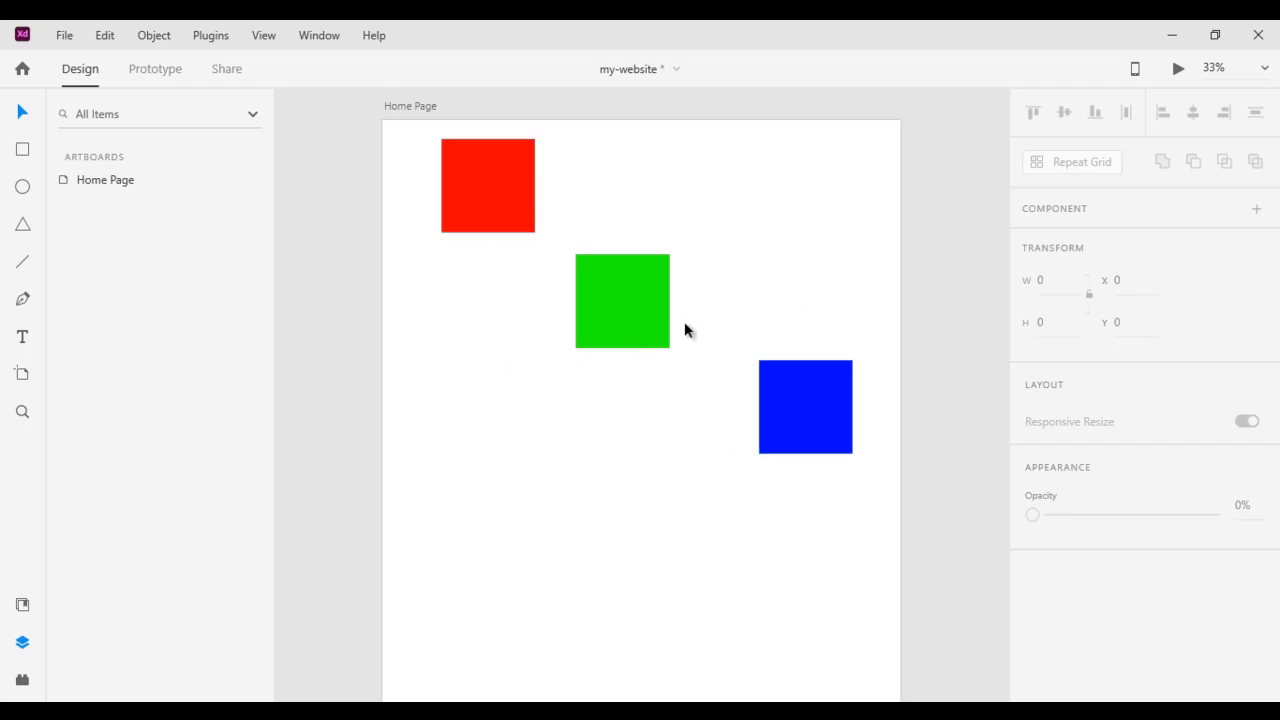
- Select the red, green and blue squares and try aligning them to the top and to the bottom, undoing each alignment
{"action": "left_click", "coordinate": [417, 167]}
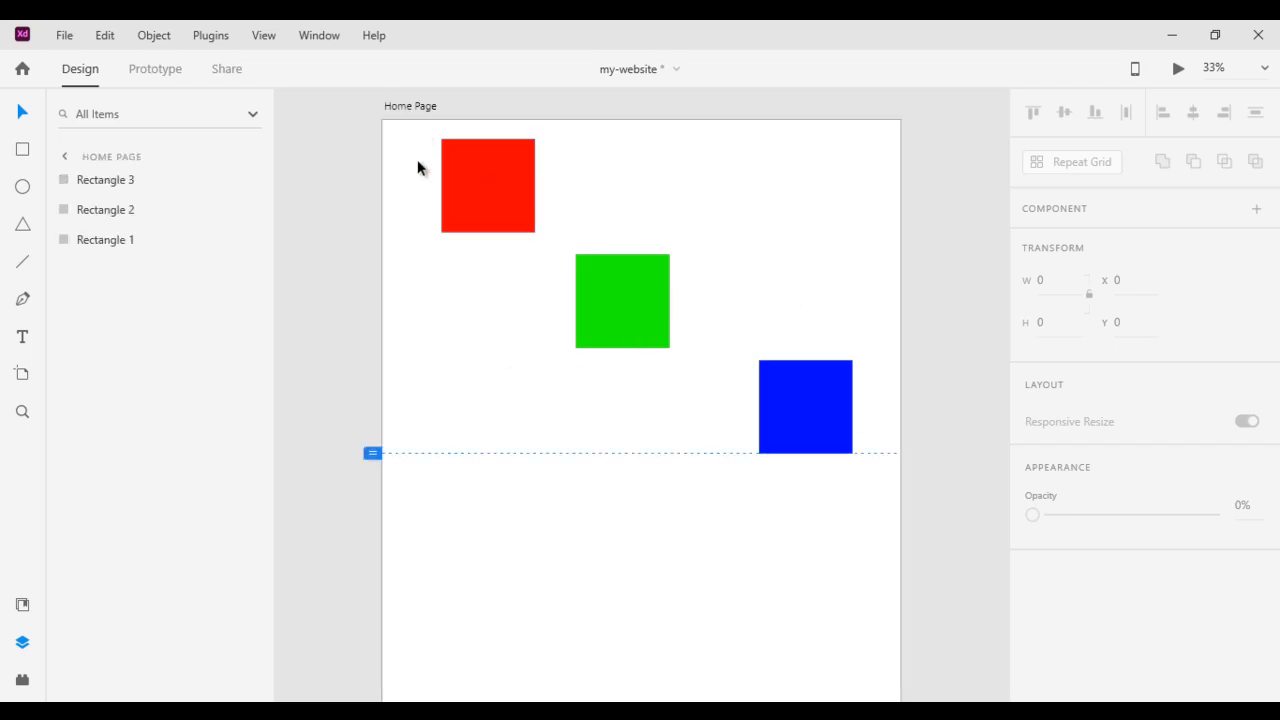
{"action": "left_click_drag", "start_coordinate": [417, 167], "coordinate": [817, 407]}
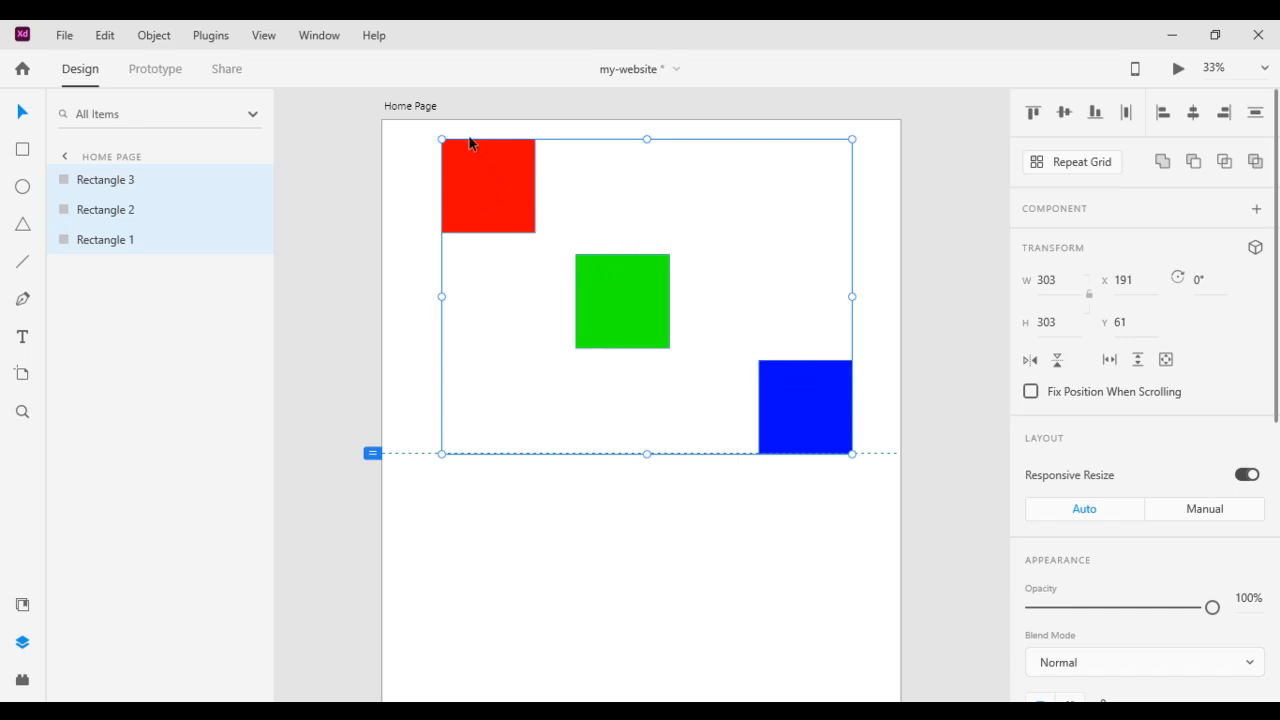
{"action": "left_click", "coordinate": [1033, 118]}
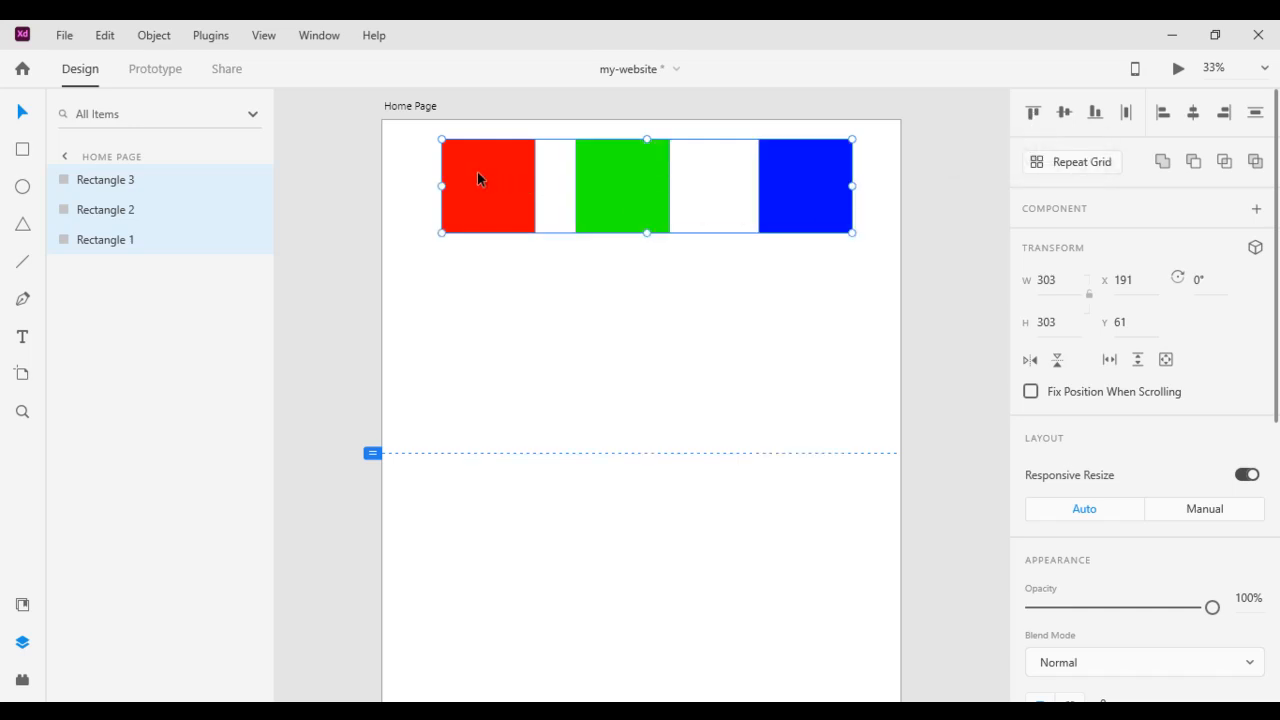
{"action": "key", "text": "ctrl+z"}
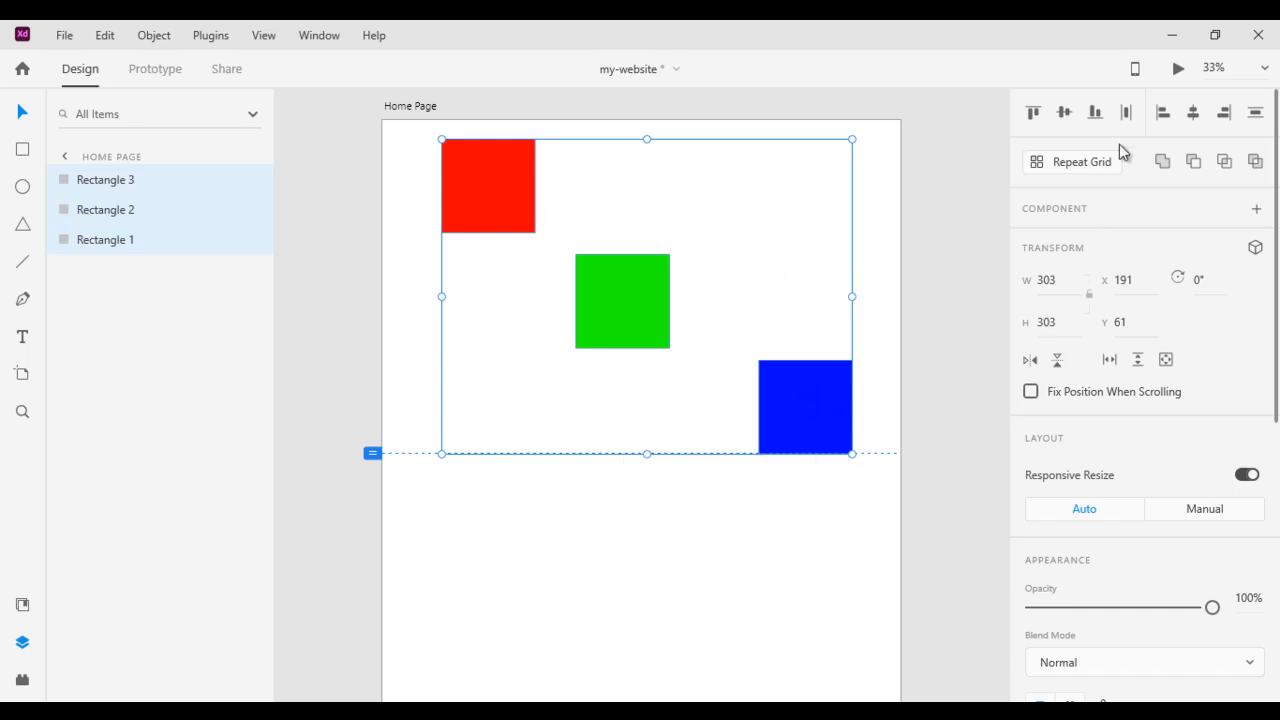
{"action": "left_click", "coordinate": [1100, 116]}
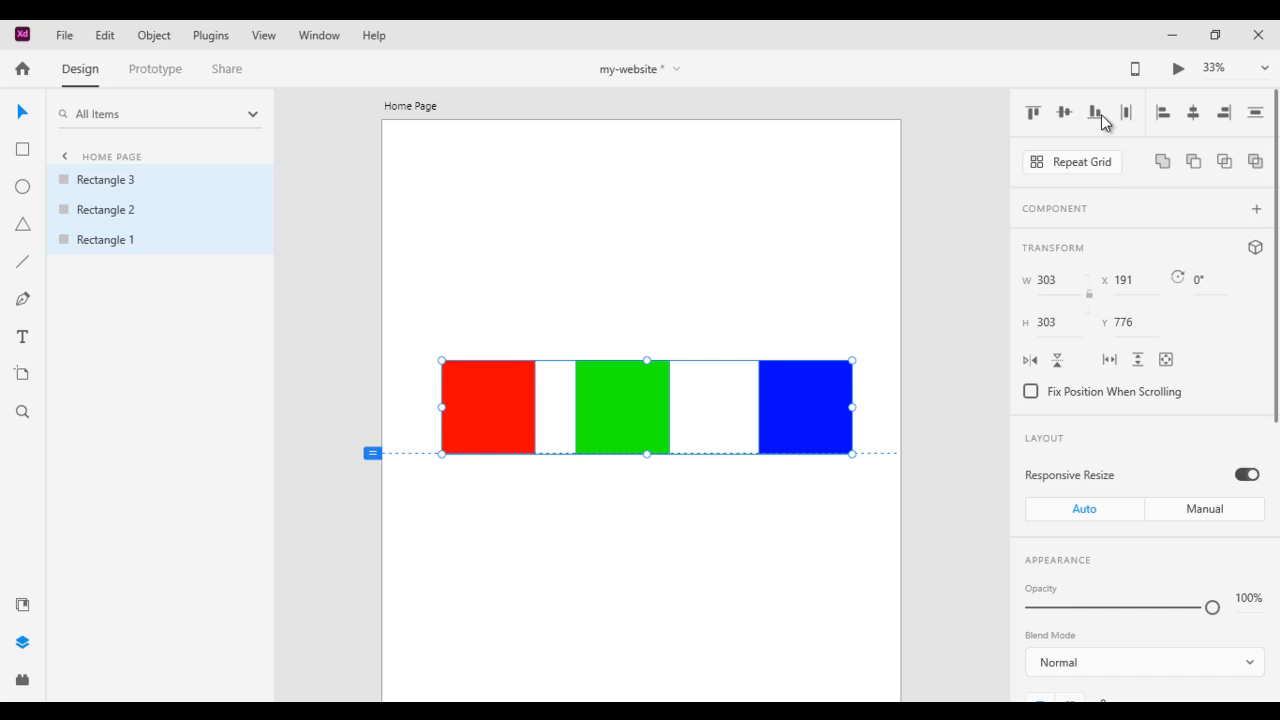
{"action": "key", "text": "ctrl+z"}
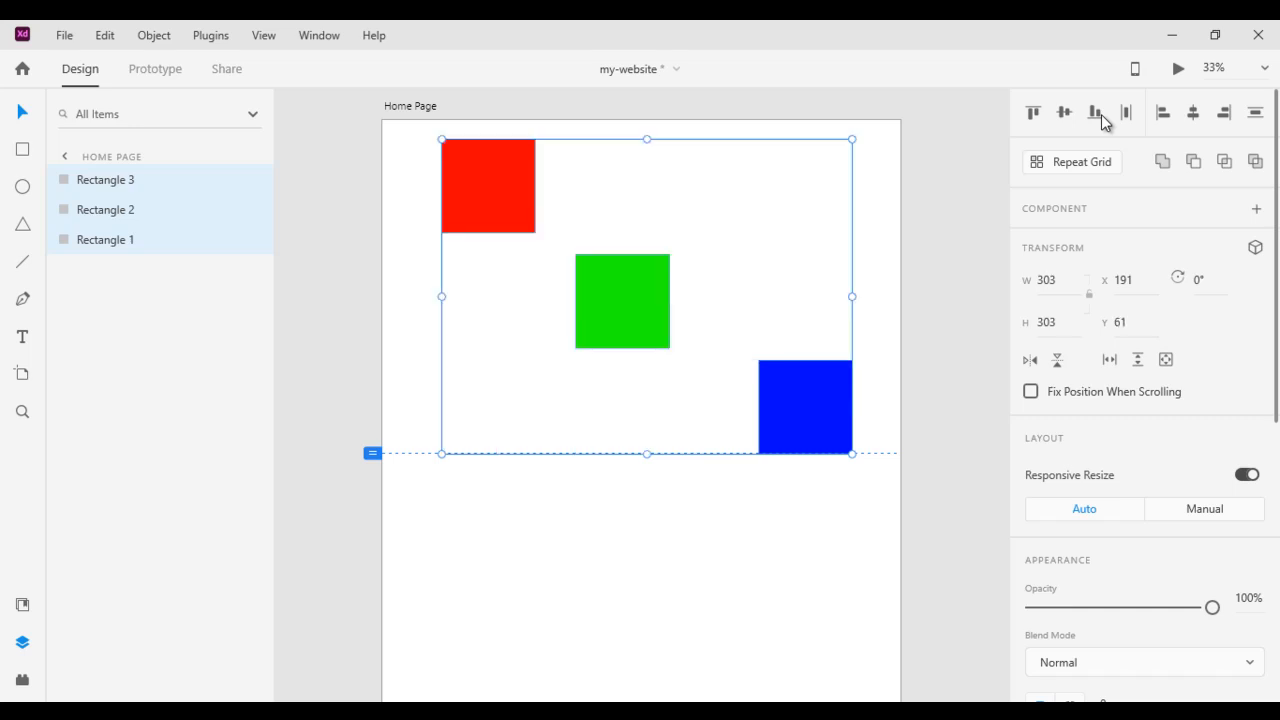
- Try the top, vertical middle and bottom alignments on the three selected squares, undoing each one
{"action": "left_click", "coordinate": [1035, 116]}
{"action": "key", "text": "ctrl+z"}
{"action": "left_click", "coordinate": [1065, 116]}
{"action": "key", "text": "ctrl+z"}
{"action": "left_click", "coordinate": [1097, 116]}
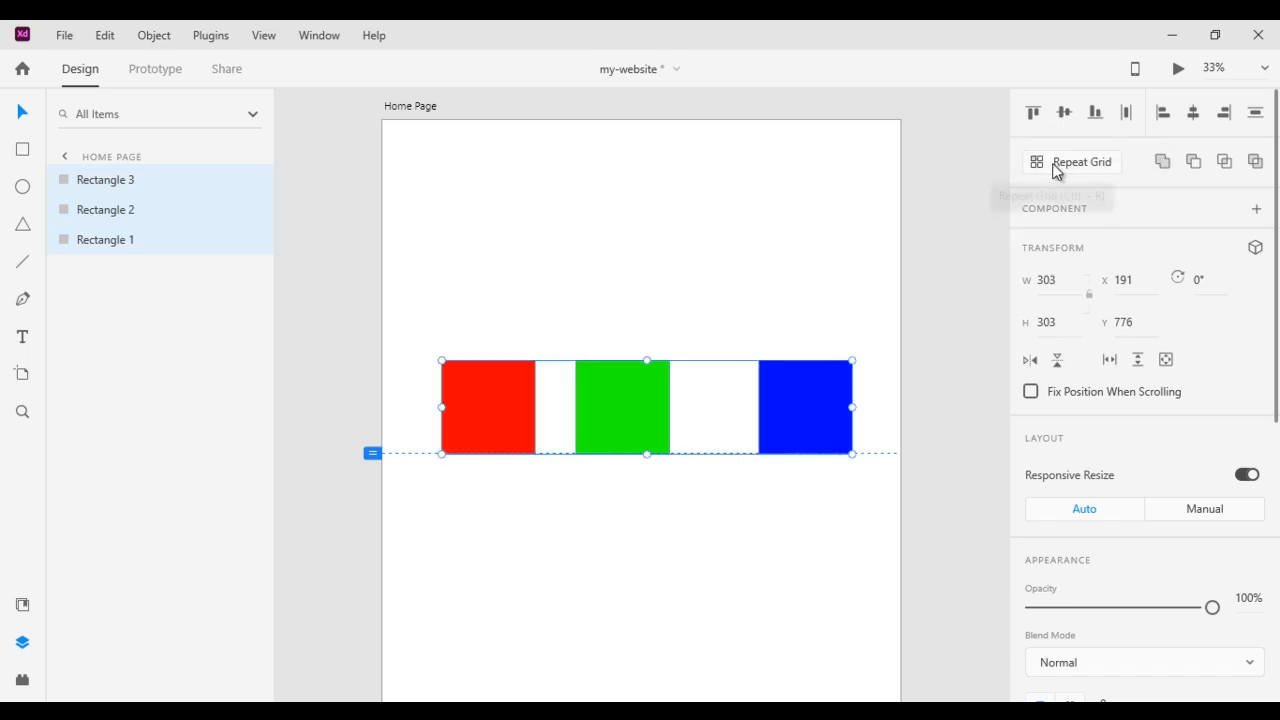
{"action": "key", "text": "ctrl+z"}
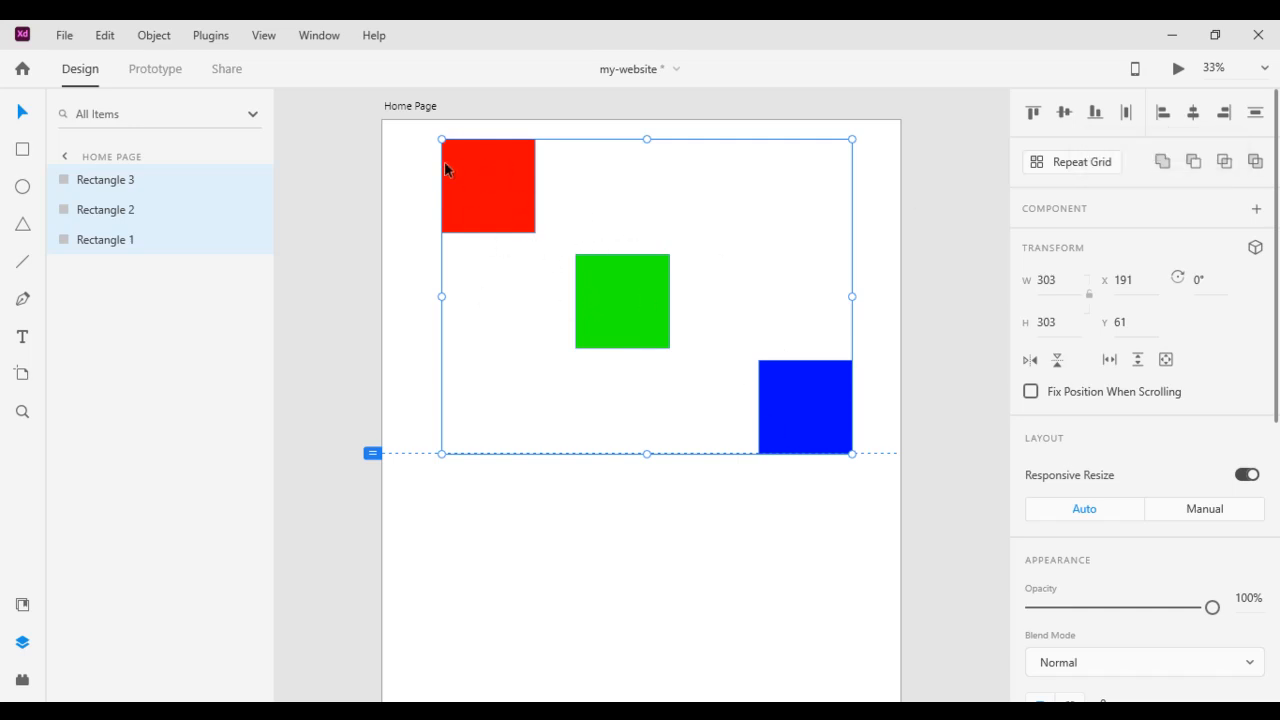
- Try left and right alignment on the three selected squares, undoing each alignment
{"action": "left_click", "coordinate": [1162, 116]}
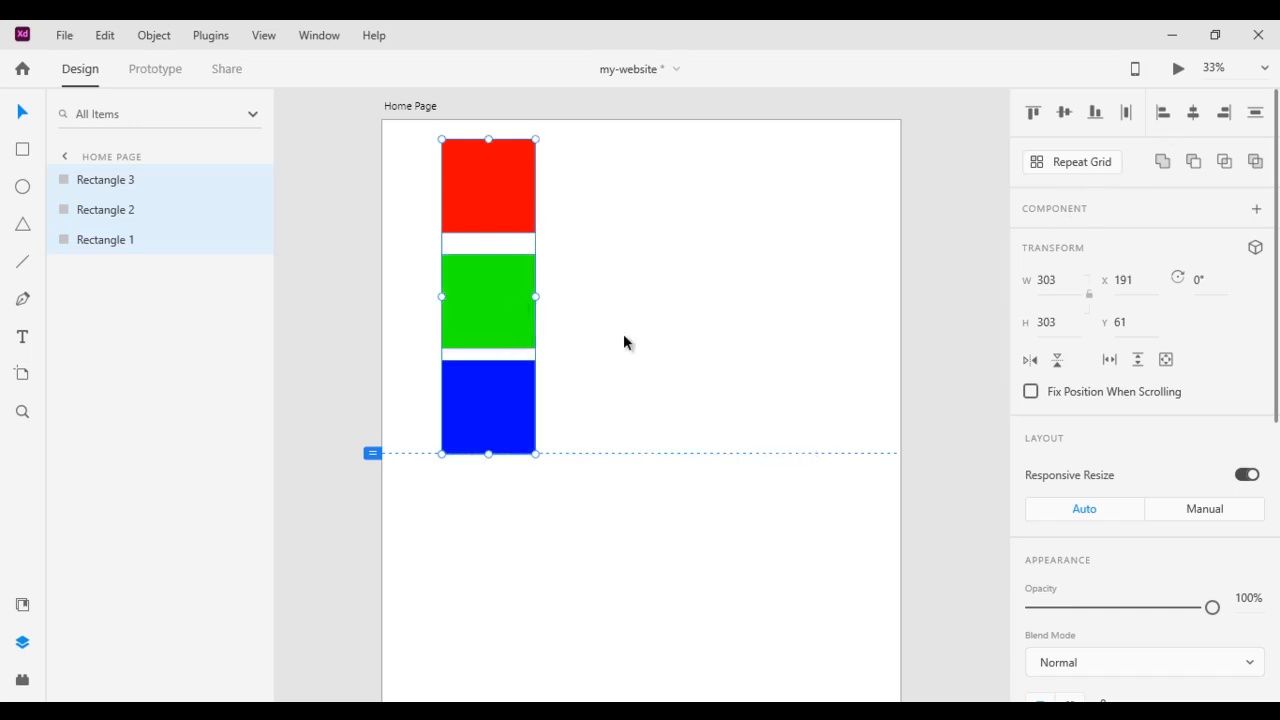
{"action": "key", "text": "ctrl+z"}
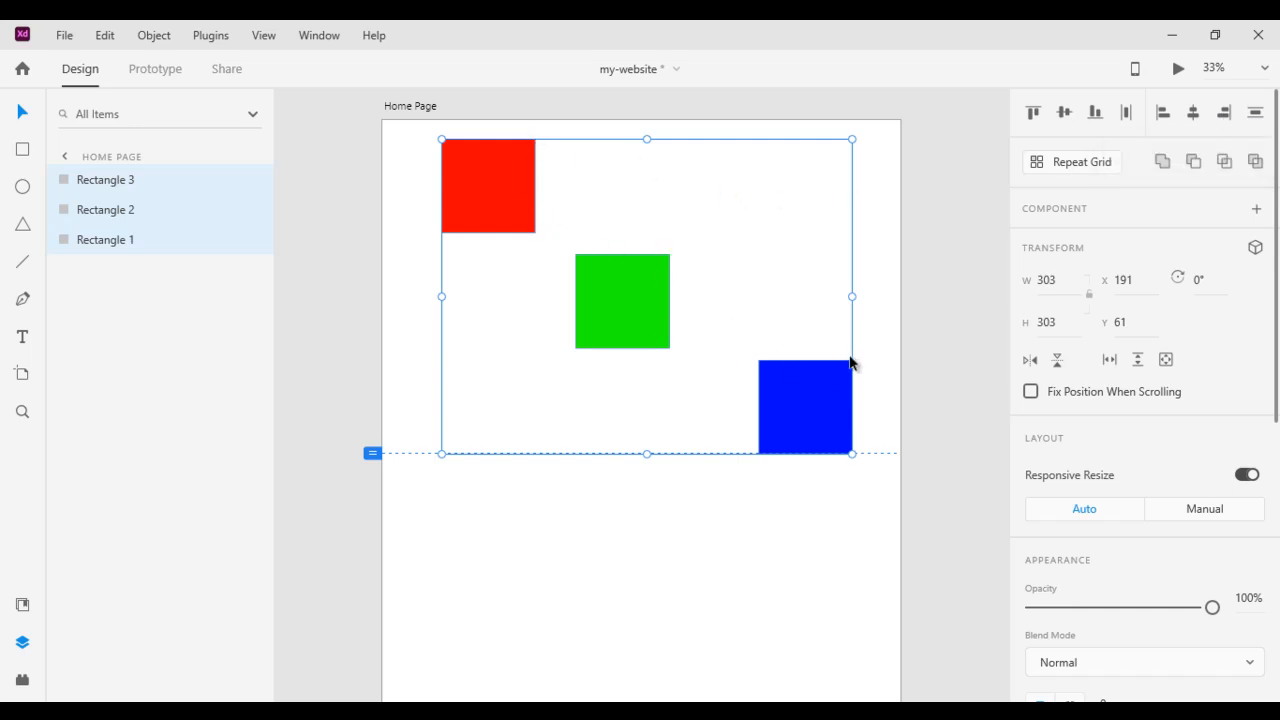
{"action": "left_click", "coordinate": [1233, 118]}
{"action": "key", "text": "ctrl+z"}
{"action": "left_click", "coordinate": [1163, 118]}
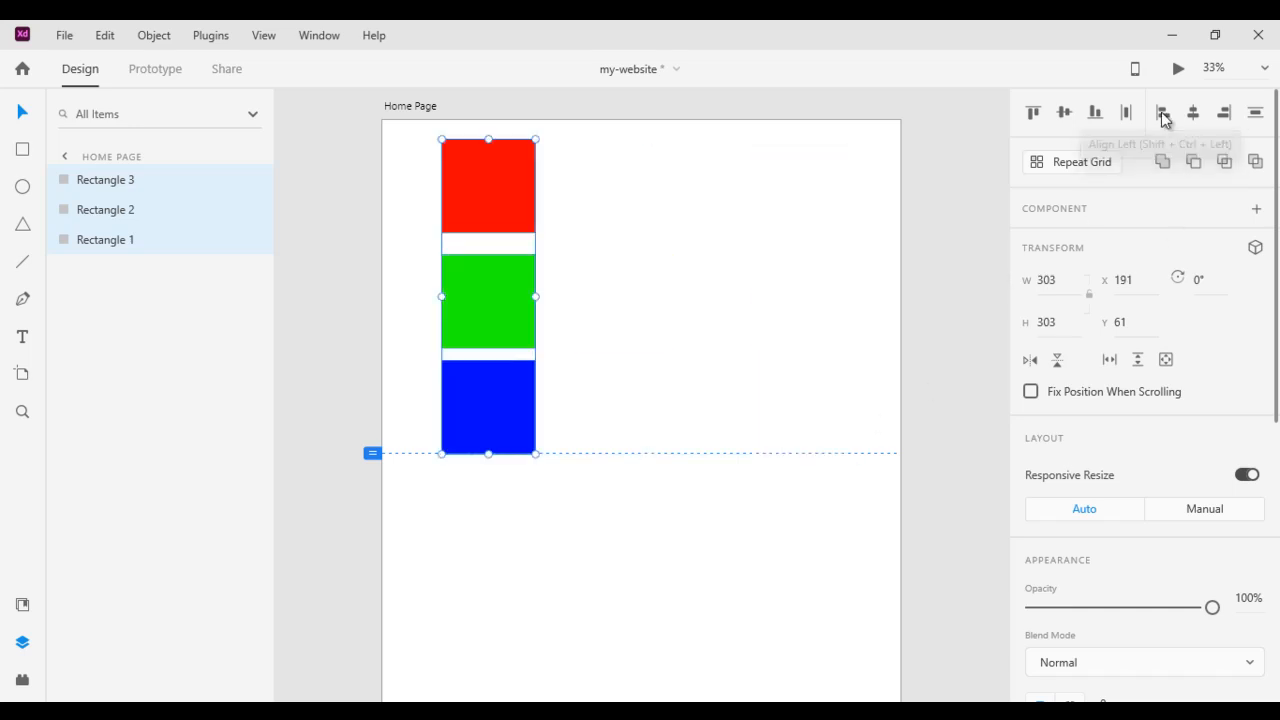
{"action": "key", "text": "ctrl+z"}
- Try horizontal centre alignment and right alignment on the three squares, undo each one, and deselect the squares
{"action": "left_click", "coordinate": [1194, 118]}
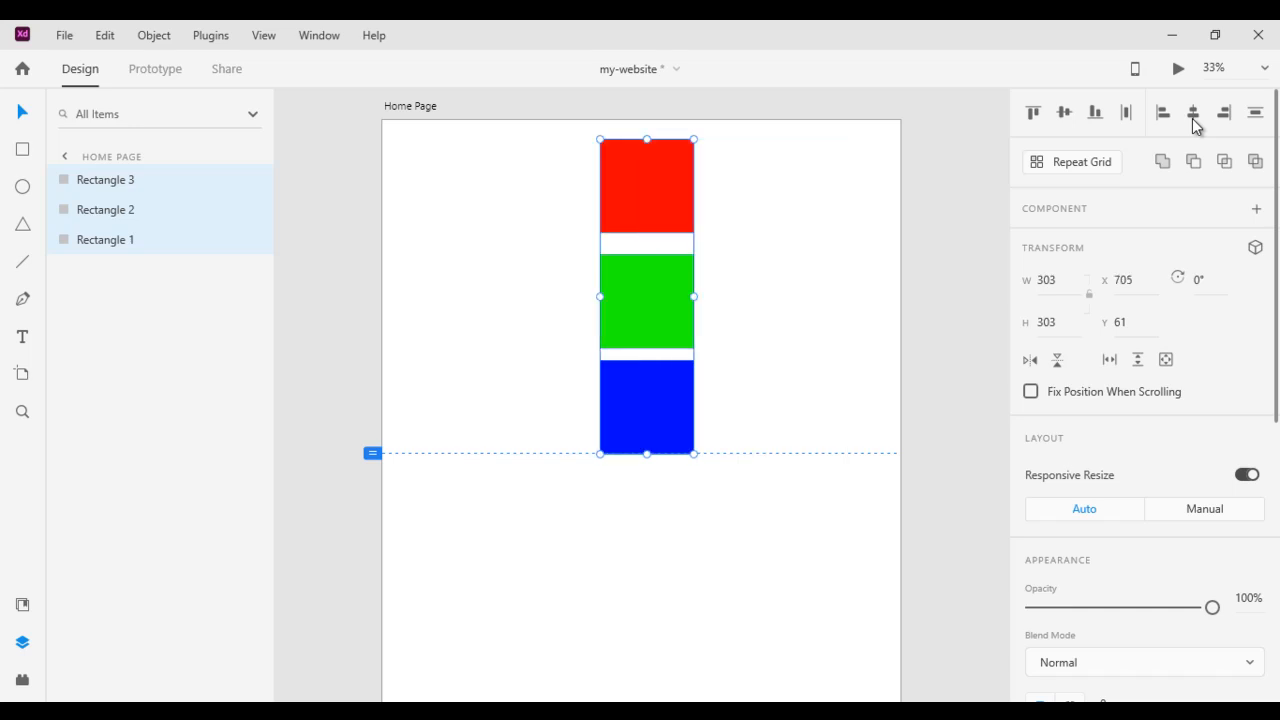
{"action": "key", "text": "ctrl+z"}
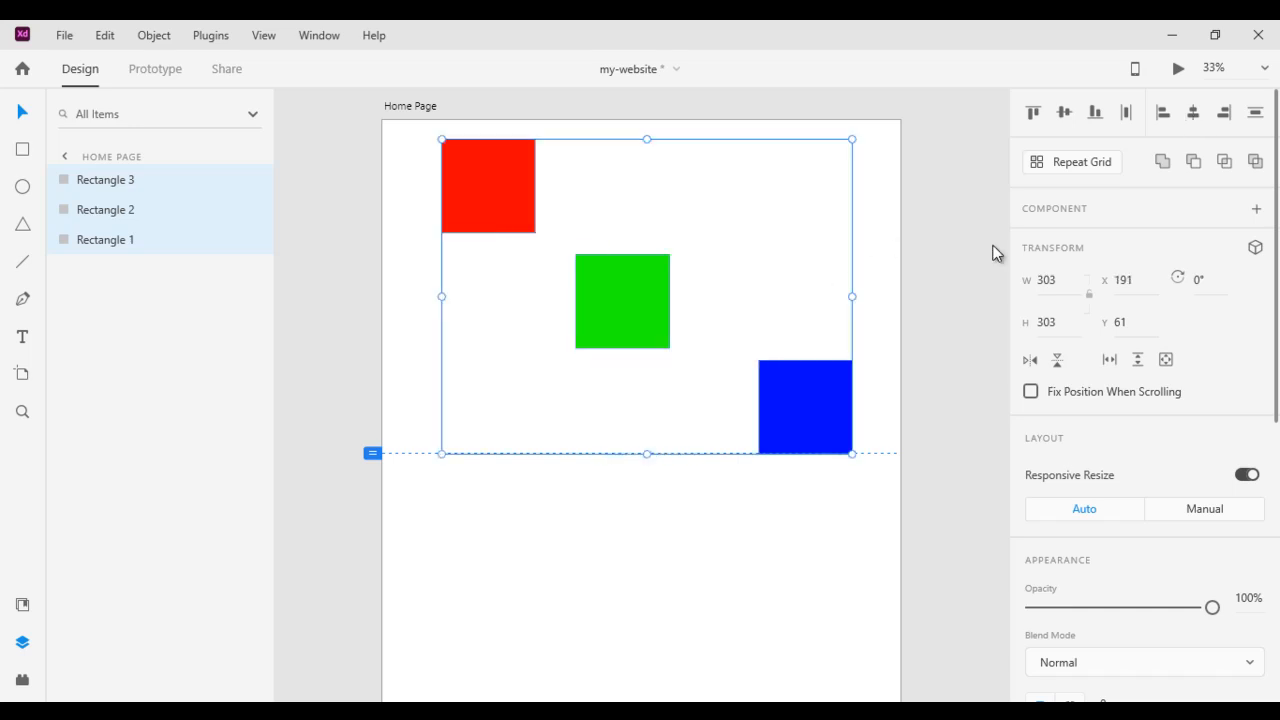
{"action": "left_click", "coordinate": [1224, 113]}
{"action": "key", "text": "ctrl+z"}
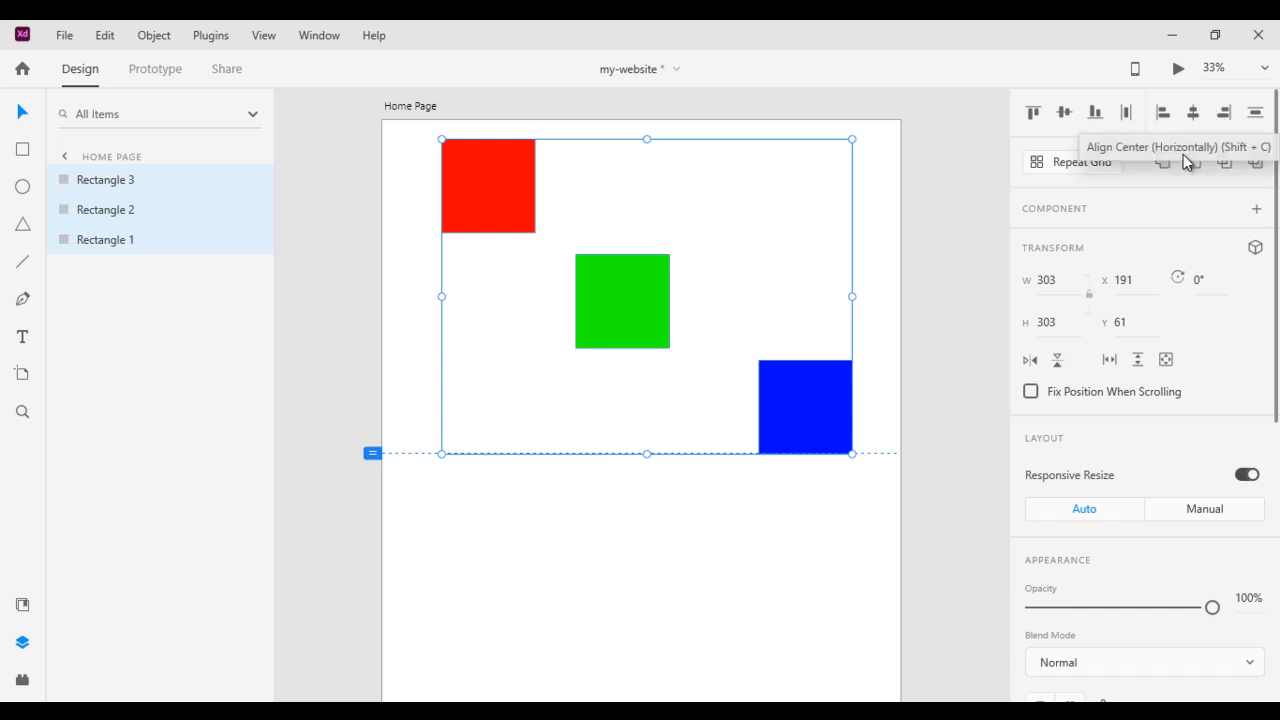
{"action": "left_click", "coordinate": [676, 518]}
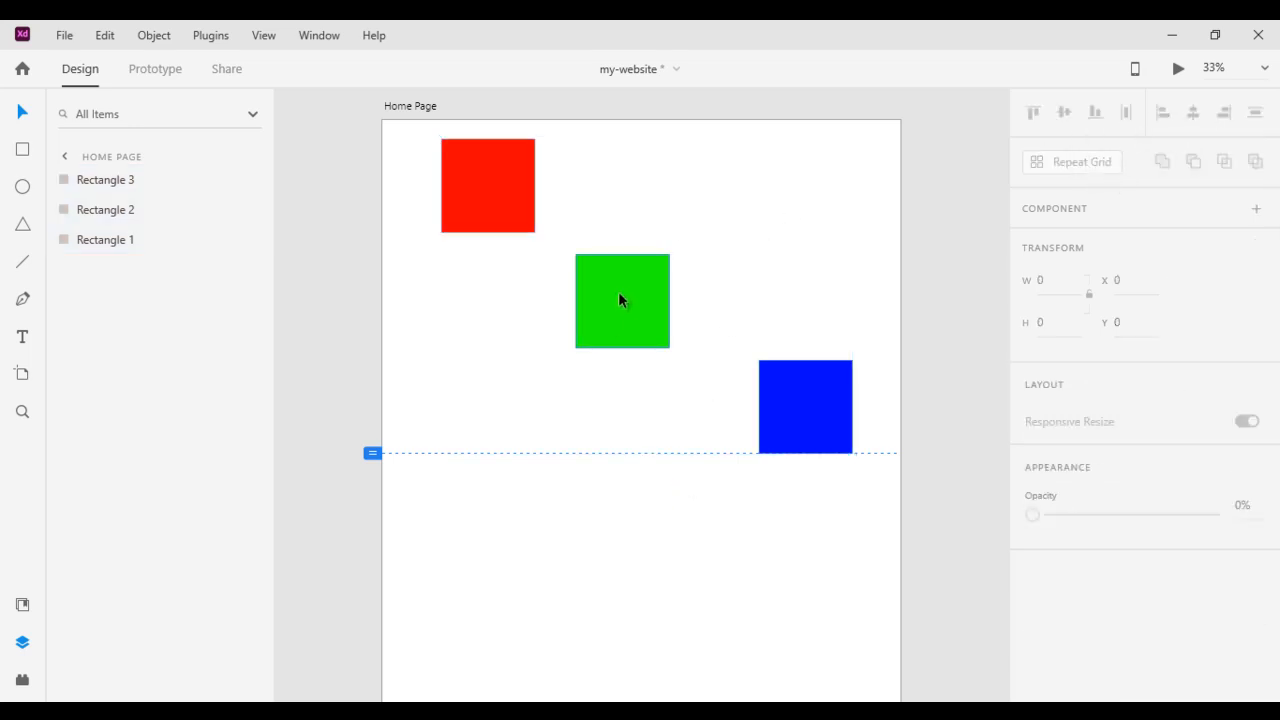
- Move the green and blue squares into a row beside the red square, with level tops and uneven gaps
{"action": "left_click_drag", "start_coordinate": [618, 291], "coordinate": [595, 194]}
{"action": "left_click_drag", "start_coordinate": [786, 400], "coordinate": [765, 184]}
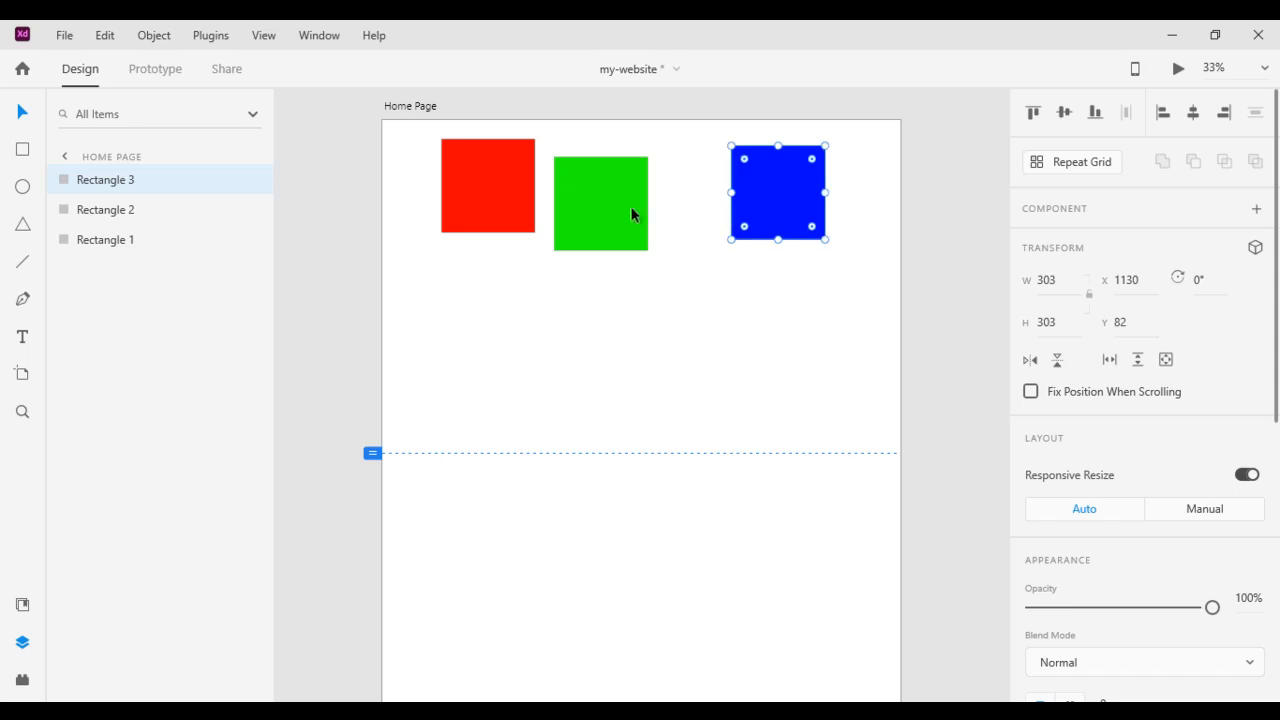
{"action": "left_click_drag", "start_coordinate": [634, 214], "coordinate": [642, 196]}
{"action": "left_click", "coordinate": [749, 217]}
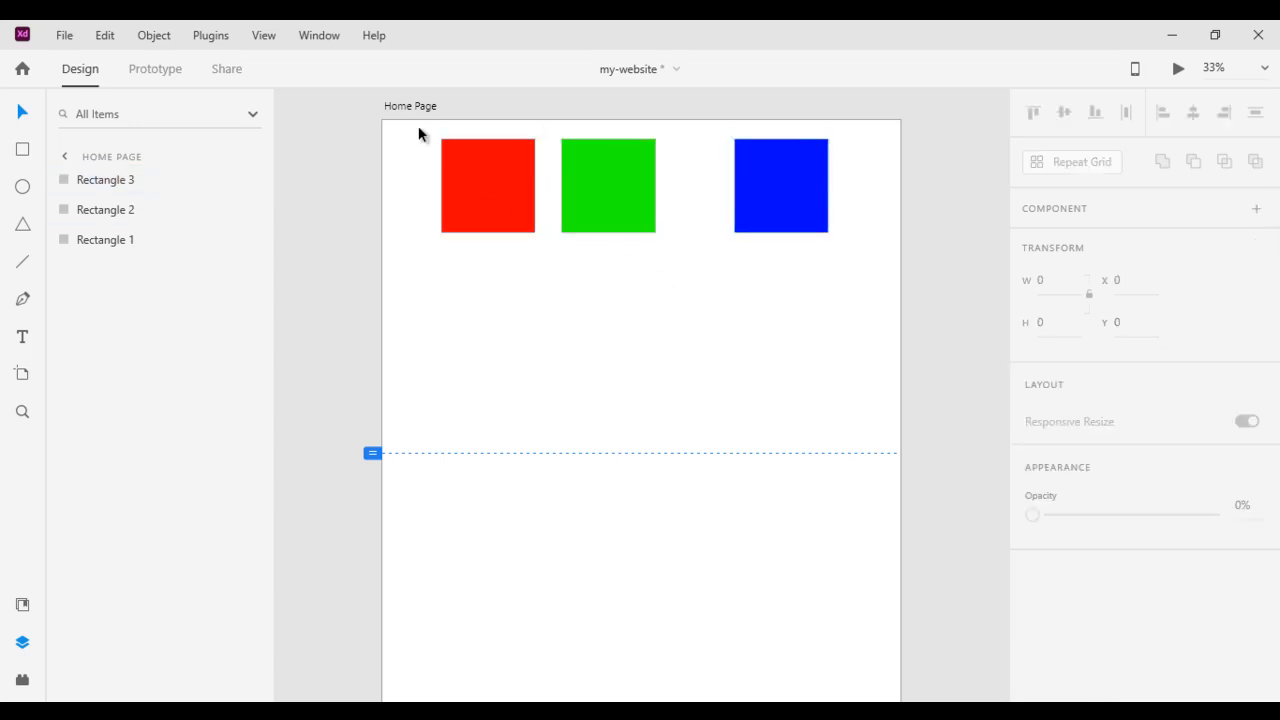
- Distribute the row of red, green and blue squares horizontally with equal gaps and clear the selection
{"action": "left_click_drag", "start_coordinate": [419, 128], "coordinate": [851, 300]}
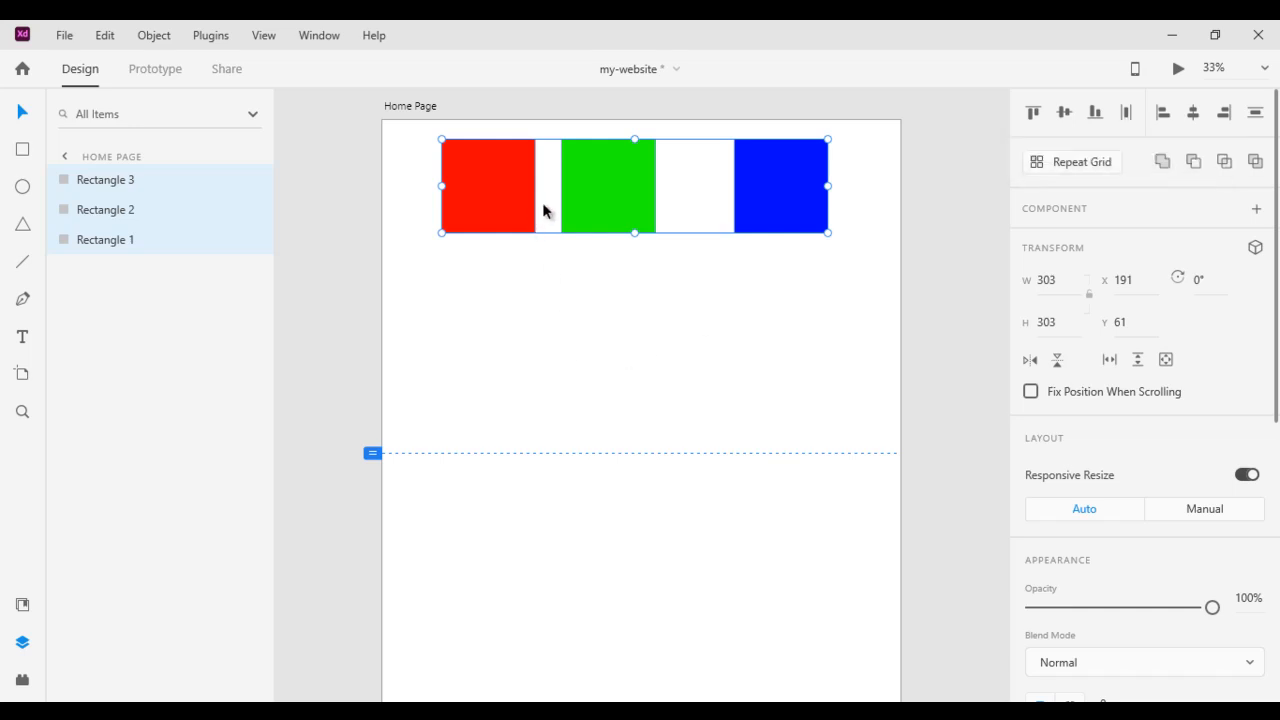
{"action": "left_click", "coordinate": [1127, 118]}
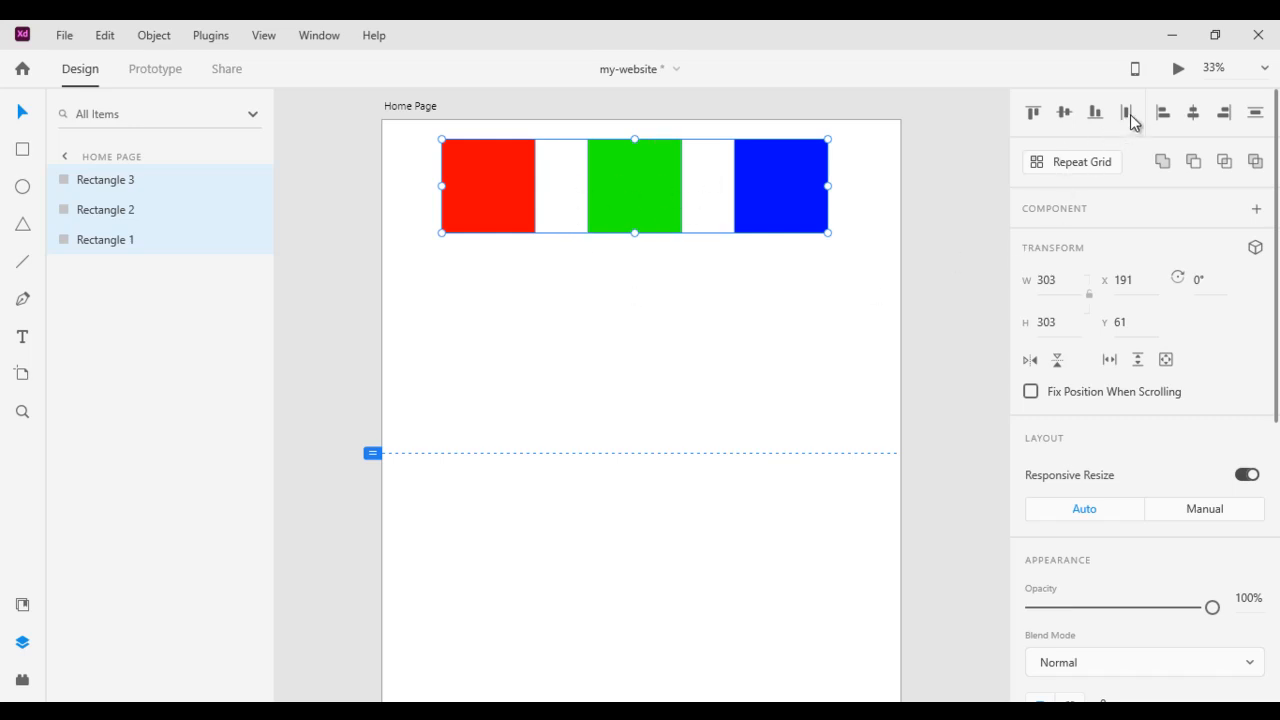
{"action": "key", "text": "Escape"}
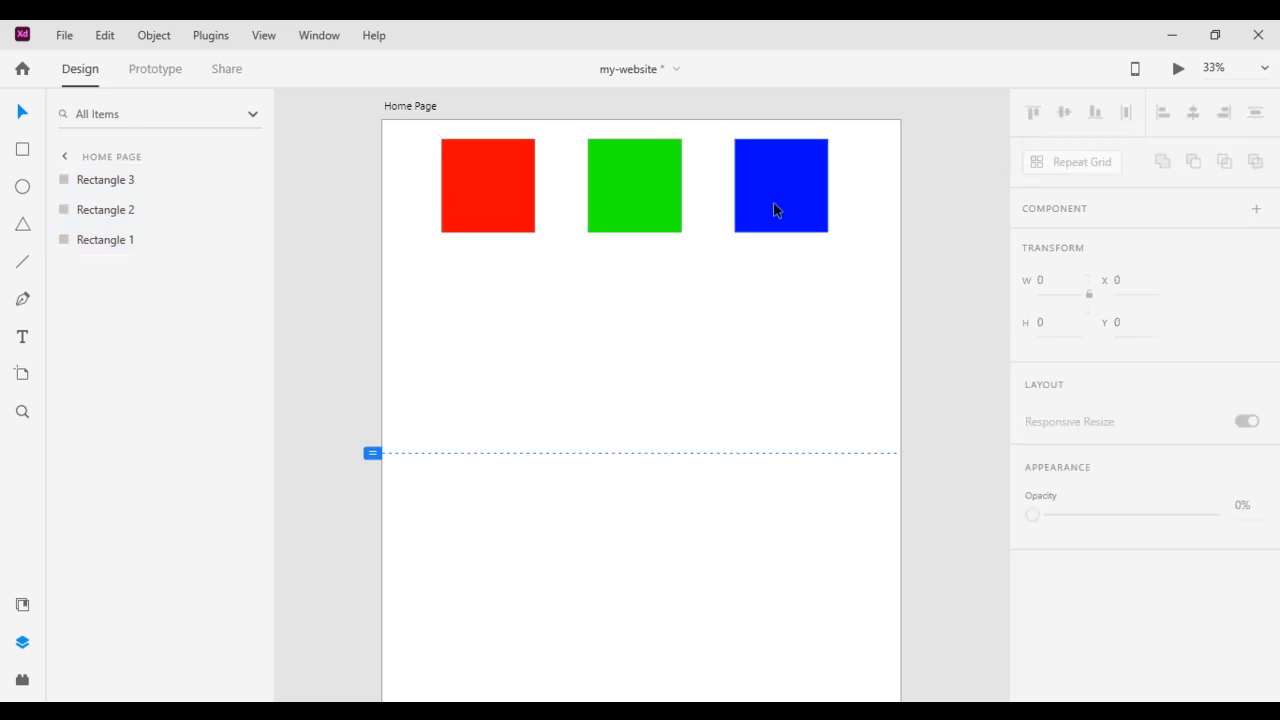
- Arrange the squares in a column at about X 609: red at the artboard's top edge, green below, blue lowest, with uneven gaps
{"action": "left_click_drag", "start_coordinate": [771, 209], "coordinate": [613, 455]}
{"action": "left_click_drag", "start_coordinate": [610, 190], "coordinate": [598, 283]}
{"action": "left_click_drag", "start_coordinate": [532, 207], "coordinate": [666, 199]}
{"action": "left_click", "coordinate": [648, 284]}
{"action": "left_click_drag", "start_coordinate": [648, 284], "coordinate": [643, 269]}
{"action": "mouse_move", "coordinate": [640, 399]}
{"action": "left_mouse_down"}
{"action": "mouse_move", "coordinate": [634, 377]}
{"action": "mouse_move", "coordinate": [634, 388]}
{"action": "left_mouse_up"}
- Distribute the column of three squares vertically with equal gaps and clear the selection
{"action": "left_click_drag", "start_coordinate": [526, 158], "coordinate": [700, 400]}
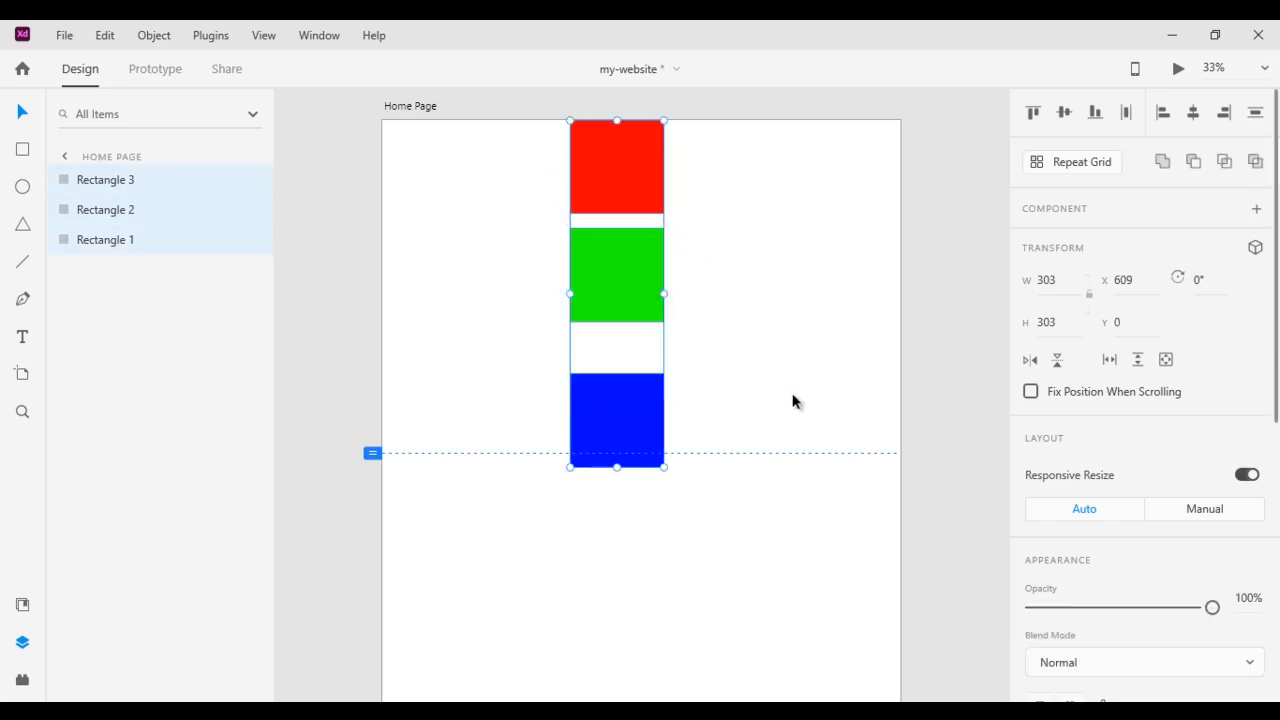
{"action": "left_click", "coordinate": [1256, 113]}
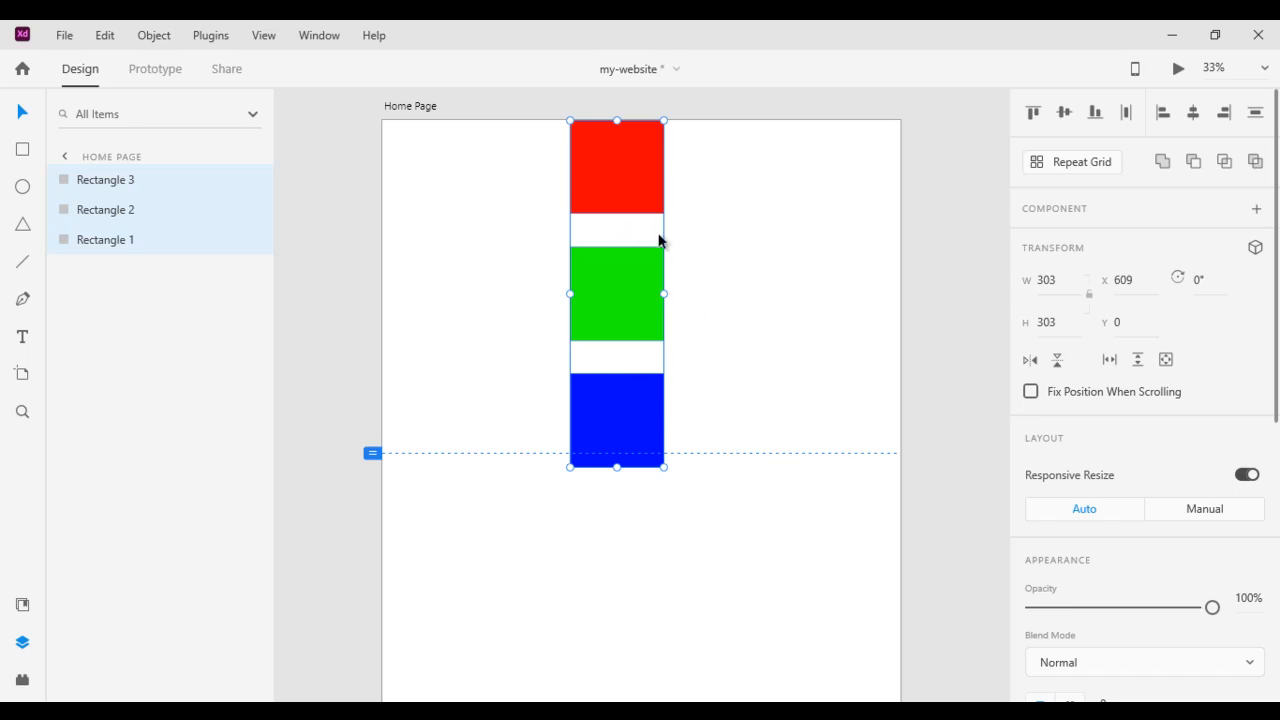
{"action": "left_click", "coordinate": [766, 291]}
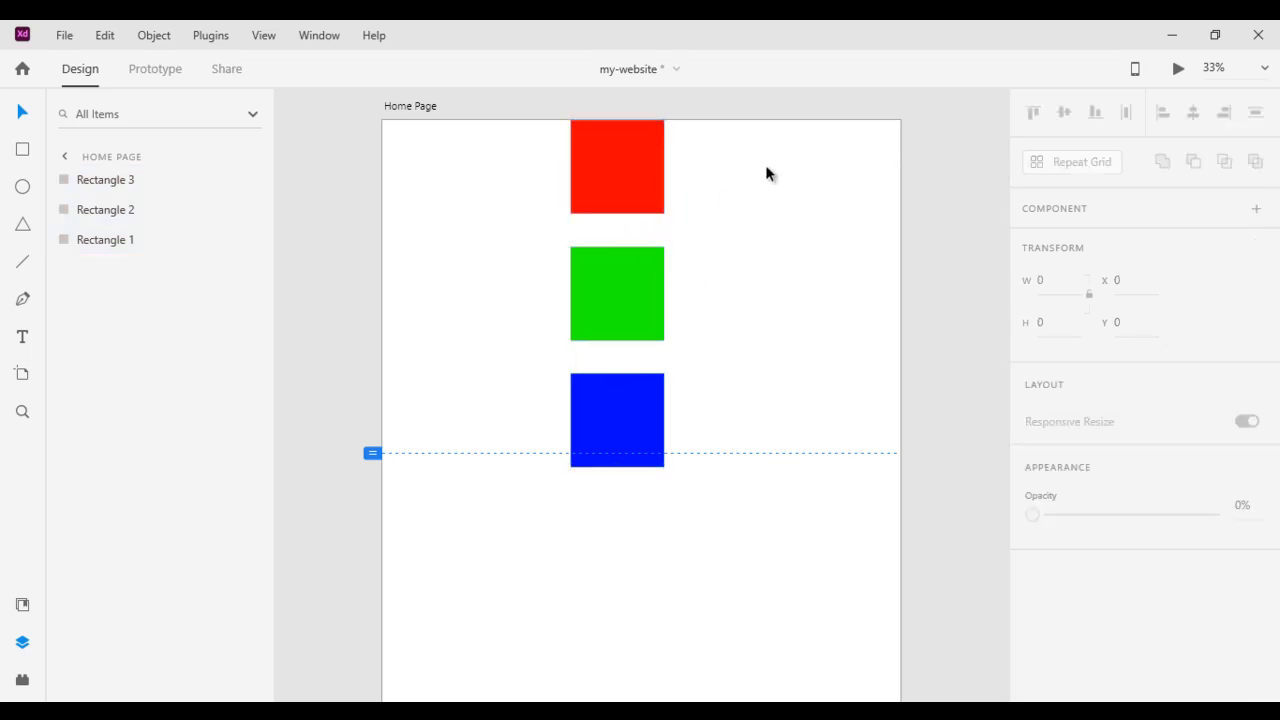
- Stagger the squares diagonally: red at the artboard's upper left, green at about X 609, Y 186, blue at about X 1121, Y 461
{"action": "left_click_drag", "start_coordinate": [631, 166], "coordinate": [489, 199]}
{"action": "left_click_drag", "start_coordinate": [641, 274], "coordinate": [641, 203]}
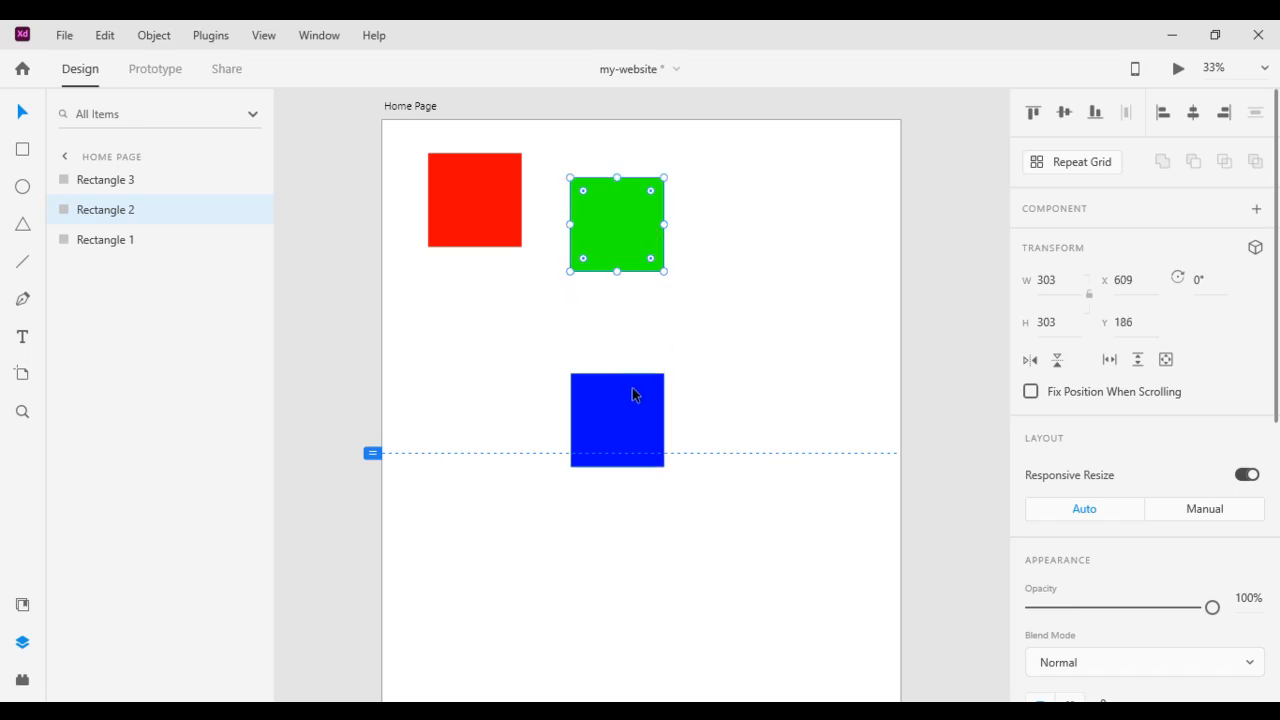
{"action": "left_click_drag", "start_coordinate": [634, 391], "coordinate": [791, 280]}
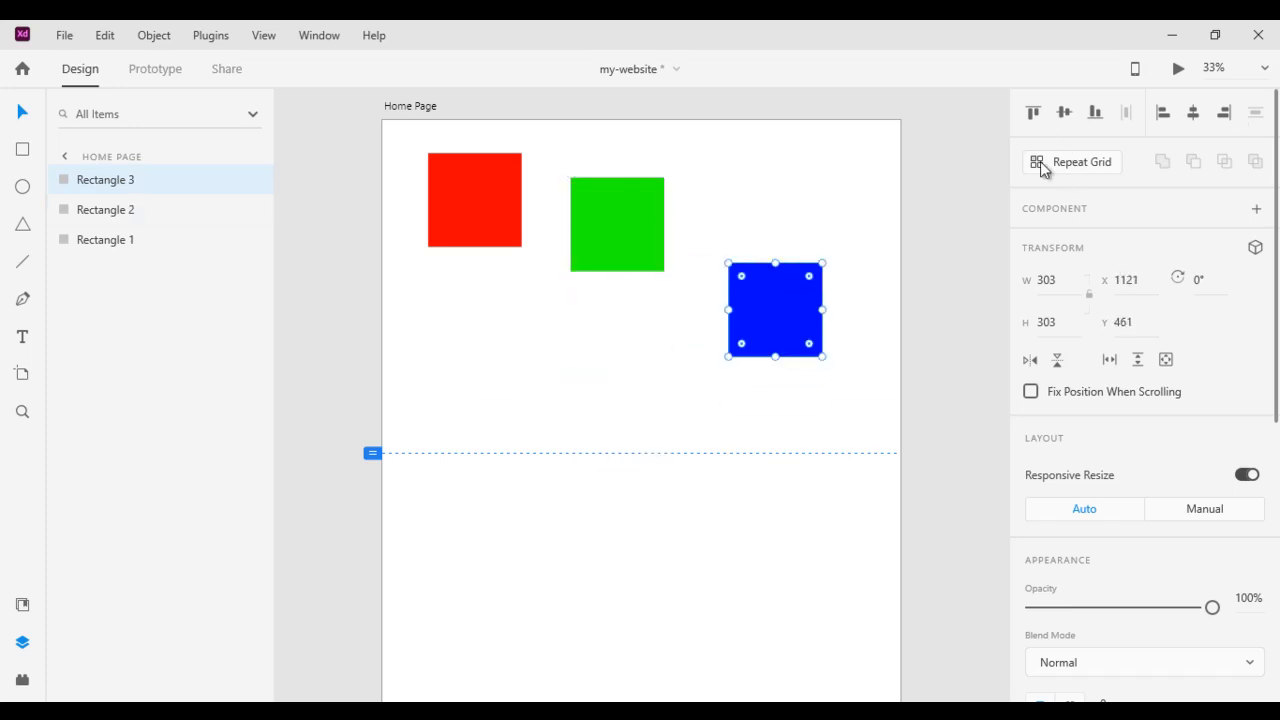